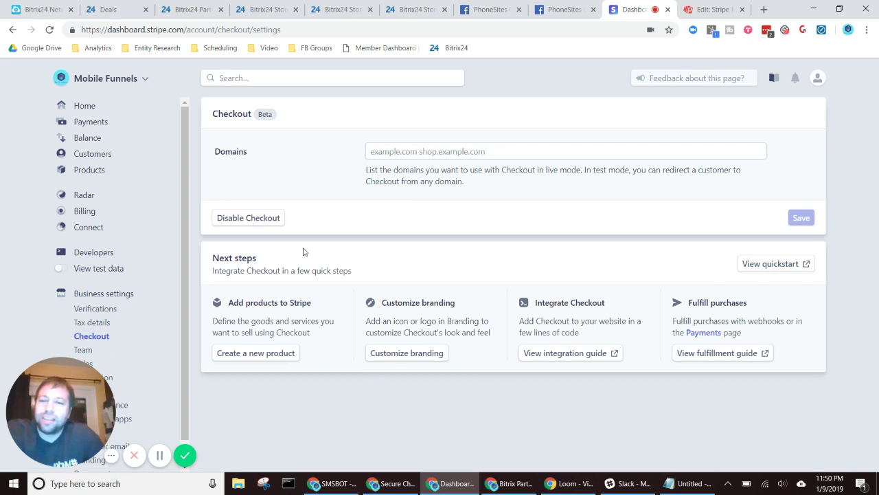
Toggle Checkout off and back on, then copy the published demo page's domain
{"action": "left_click", "coordinate": [261, 223]}
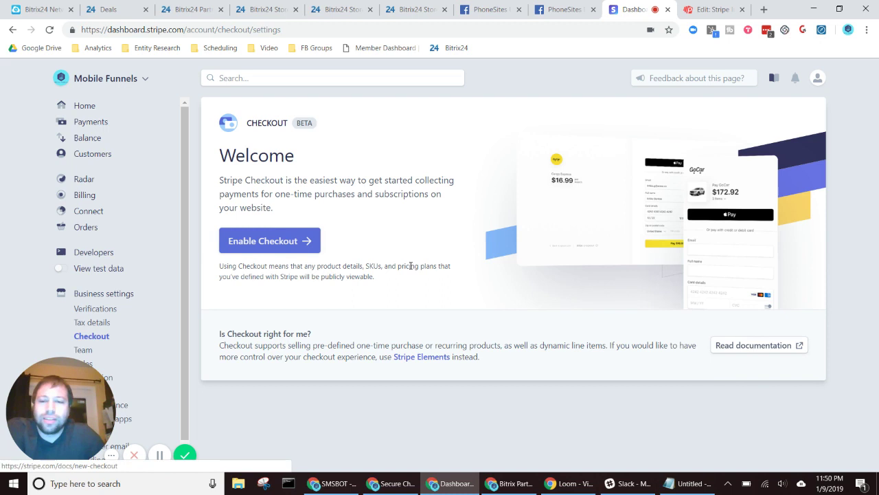
{"action": "left_click", "coordinate": [268, 242]}
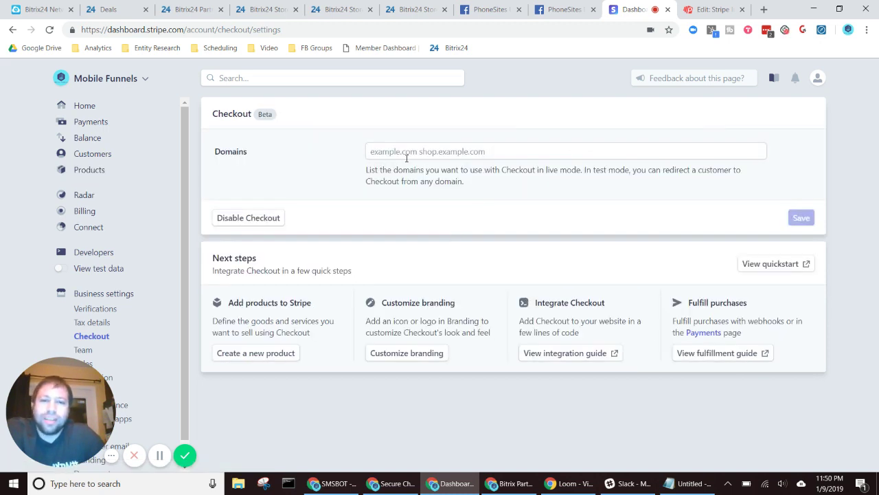
{"action": "left_click", "coordinate": [708, 9]}
{"action": "left_click", "coordinate": [790, 120]}
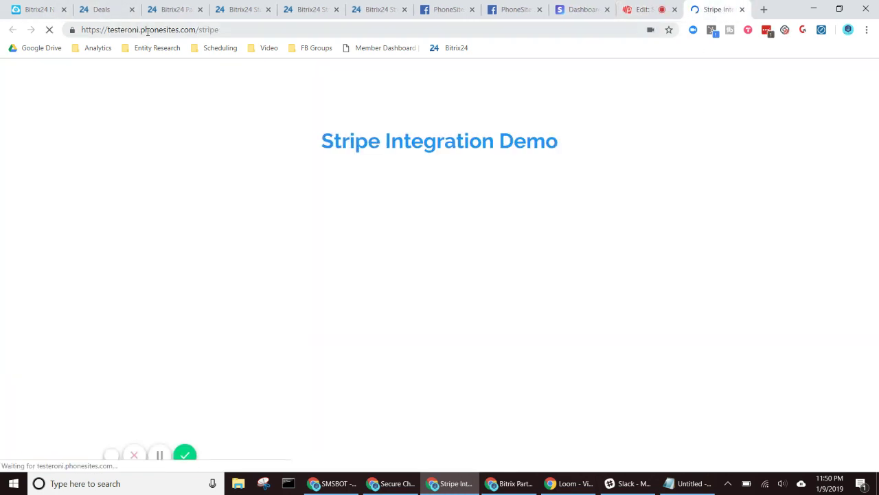
{"action": "left_click_drag", "start_coordinate": [199, 30], "coordinate": [56, 26]}
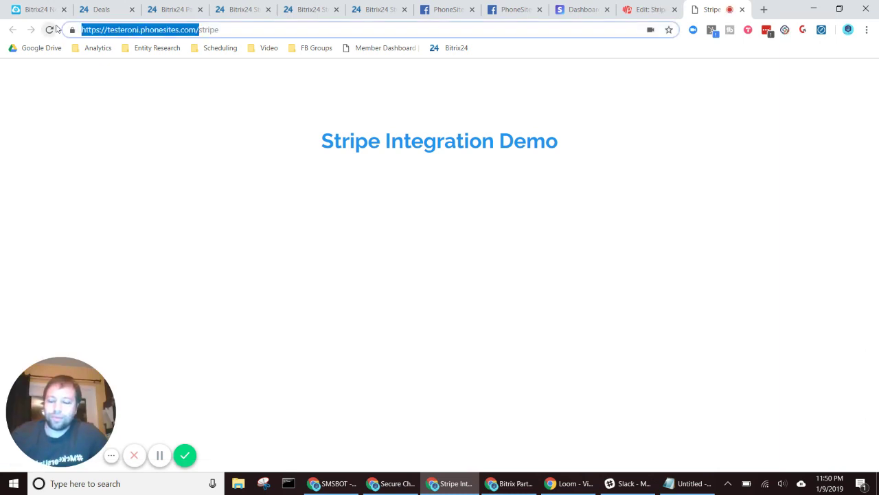
Add testeroni.phonesites.com as an allowed Checkout domain and save it
{"action": "left_click", "coordinate": [648, 9]}
{"action": "left_click", "coordinate": [575, 13]}
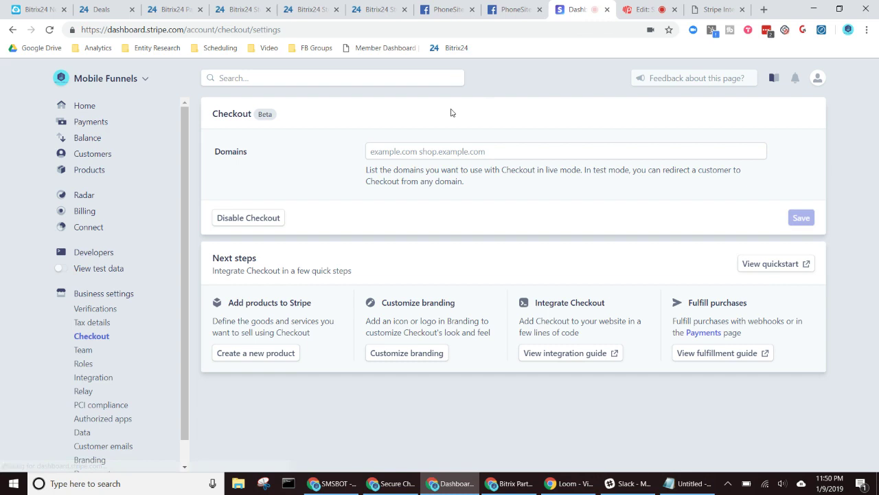
{"action": "left_click", "coordinate": [414, 151]}
{"action": "type", "text": "testeroni.phonesites.com"}
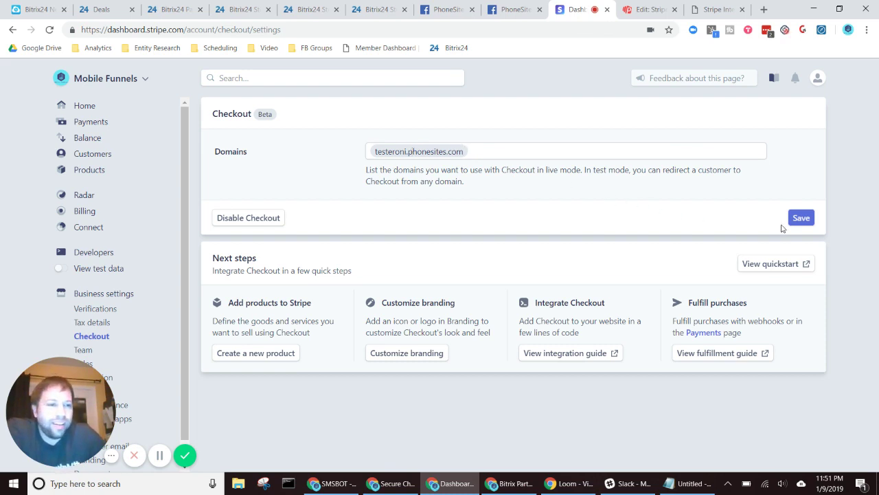
{"action": "left_click", "coordinate": [801, 218]}
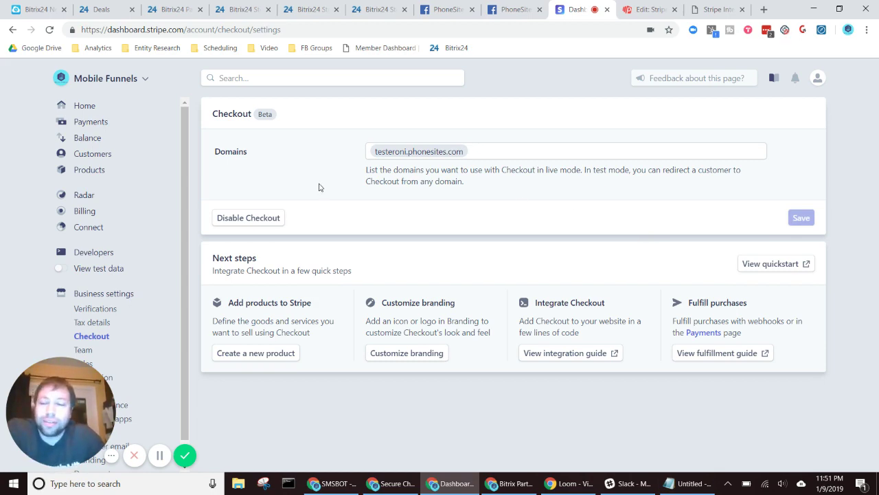
Open the Soc. Media & Marketing product and copy its Fb Ads $2,500/Month Checkout snippet
{"action": "left_click", "coordinate": [96, 172]}
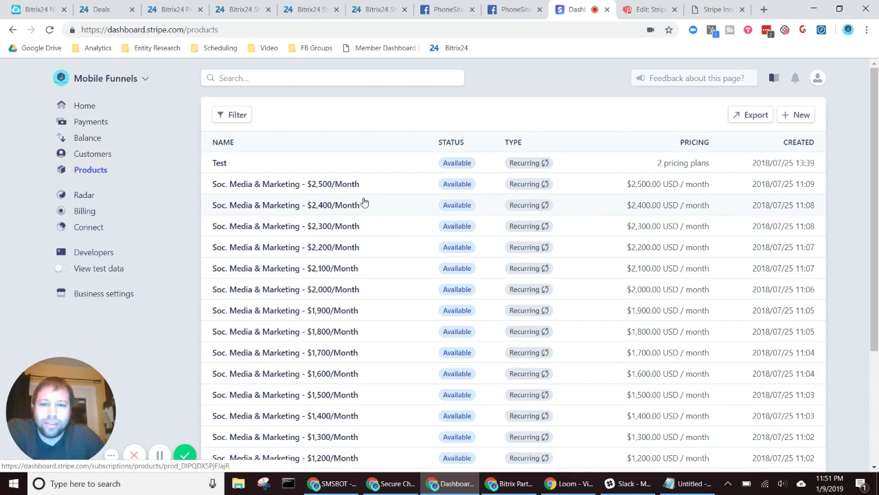
{"action": "left_click", "coordinate": [331, 186]}
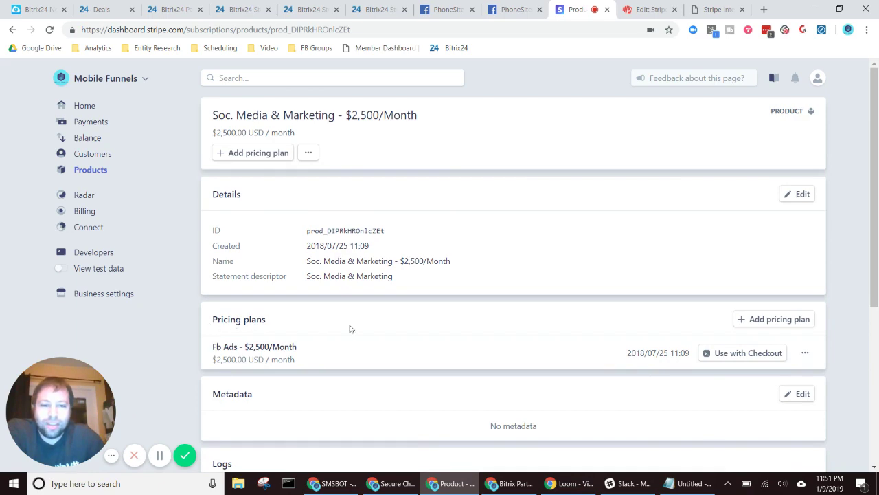
{"action": "left_click", "coordinate": [728, 354]}
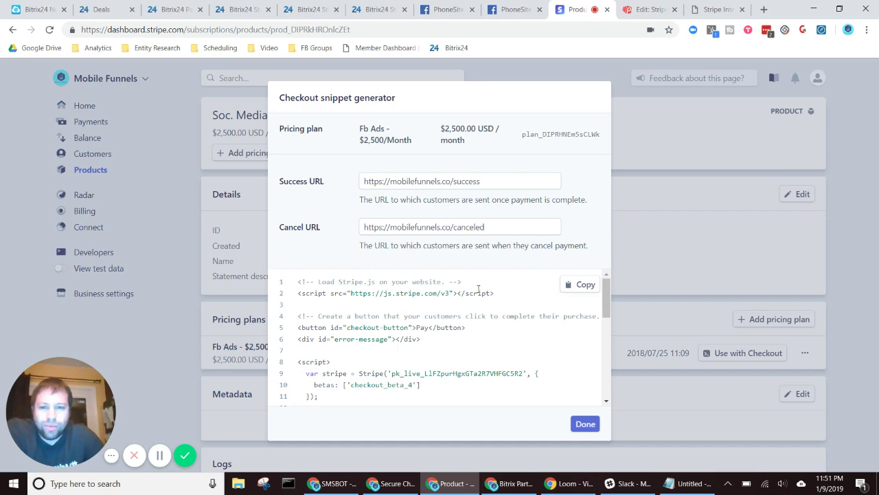
{"action": "left_click", "coordinate": [574, 287]}
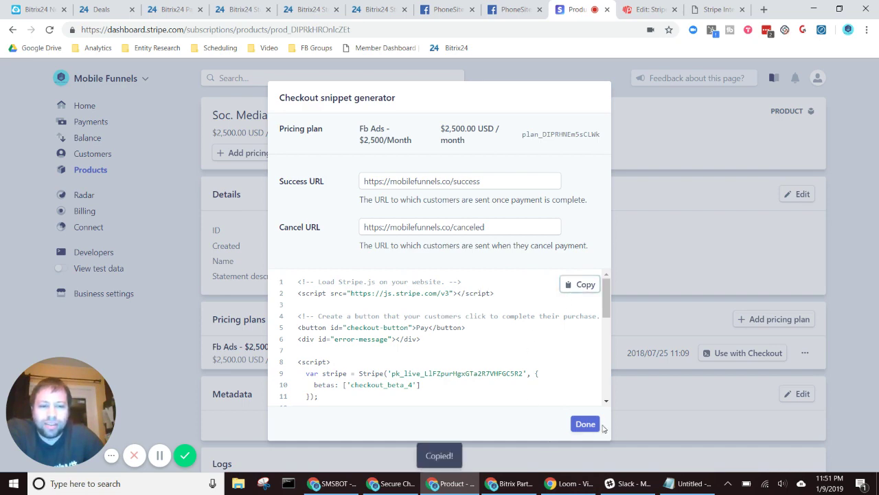
{"action": "left_click", "coordinate": [584, 423]}
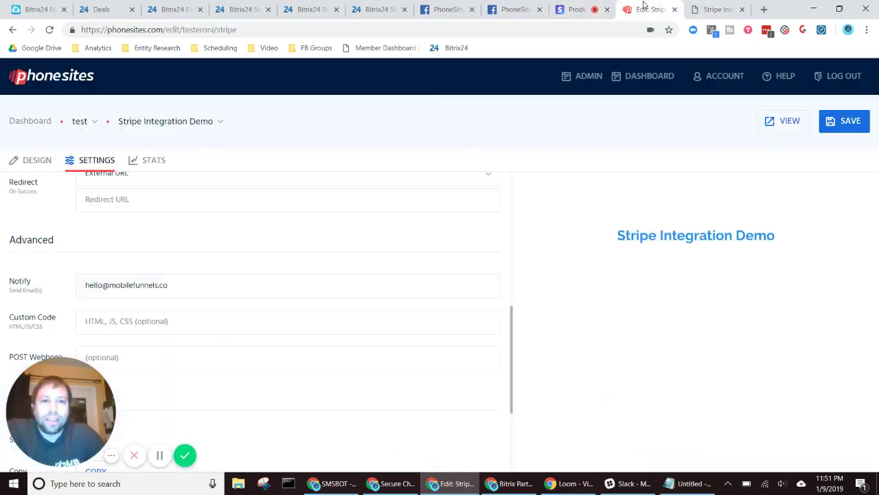
Paste the Stripe Checkout script into the demo page's Custom Code setting and save
{"action": "left_click", "coordinate": [649, 9]}
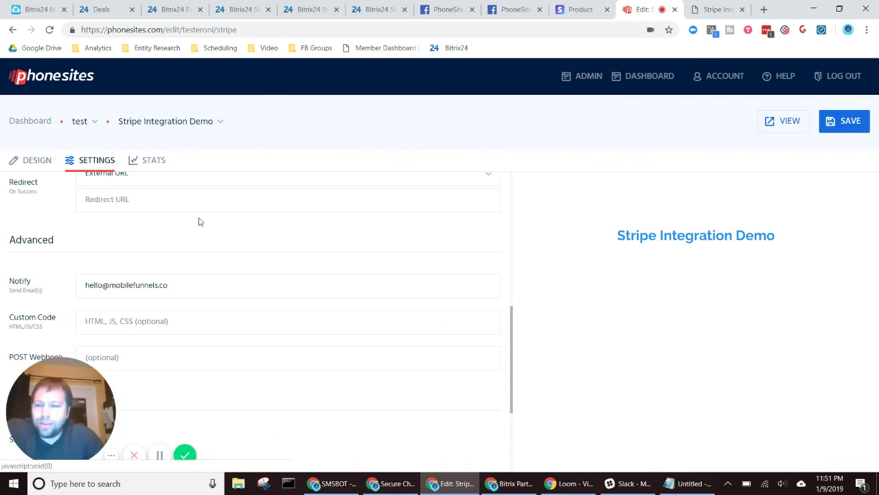
{"action": "scroll", "coordinate": [157, 246], "scroll_direction": "down", "scroll_amount": 1}
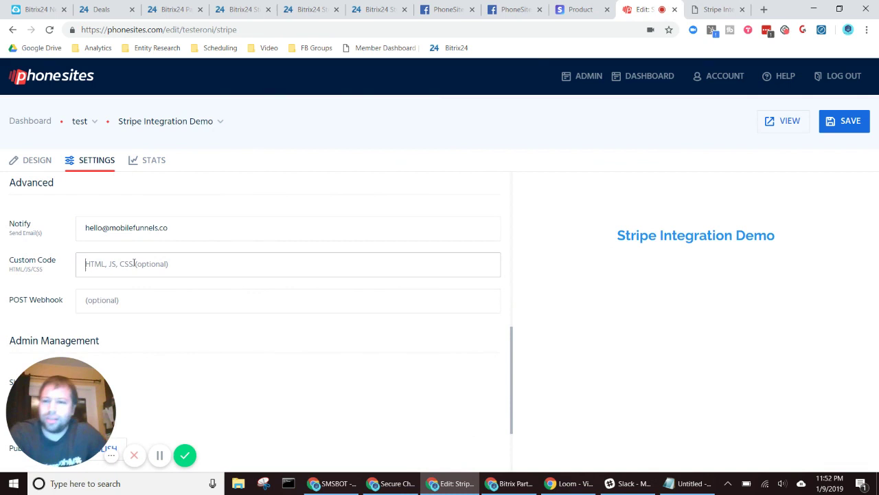
{"action": "left_click", "coordinate": [135, 263]}
{"action": "key", "text": "ctrl+v"}
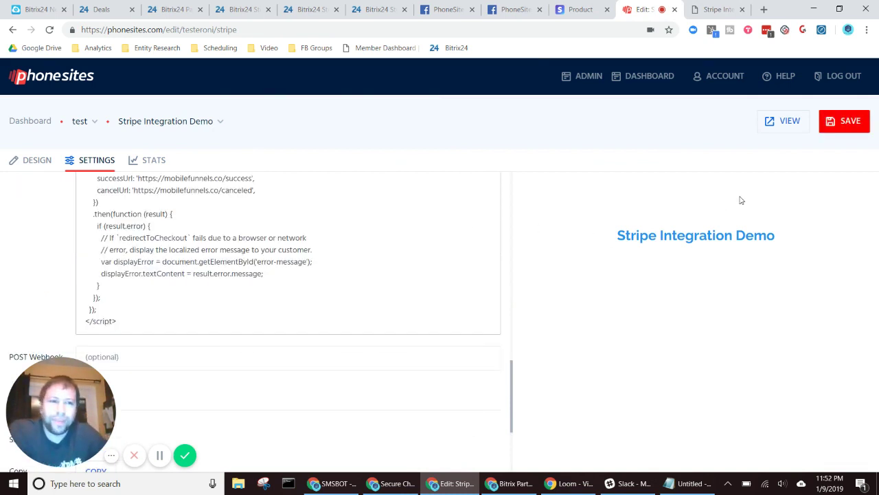
{"action": "left_click", "coordinate": [848, 130]}
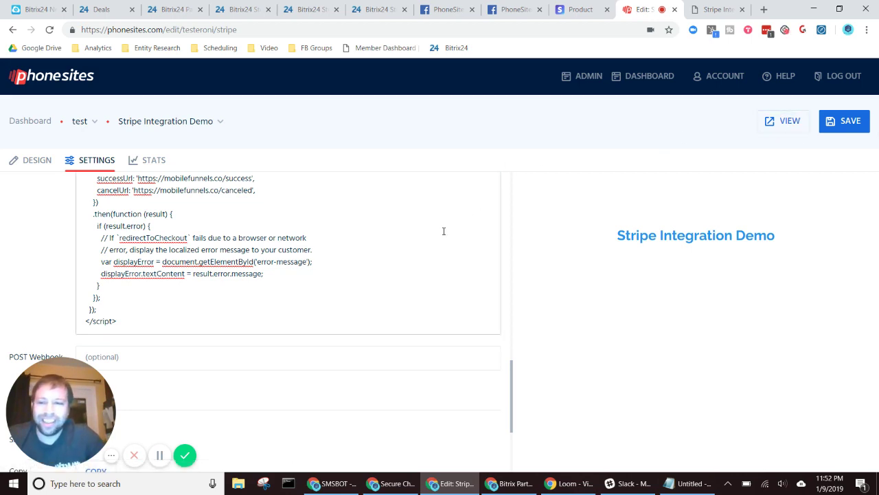
{"action": "scroll", "coordinate": [444, 229], "scroll_direction": "up", "scroll_amount": 4}
{"action": "scroll", "coordinate": [444, 234], "scroll_direction": "up", "scroll_amount": 1}
{"action": "scroll", "coordinate": [444, 233], "scroll_direction": "down", "scroll_amount": 3}
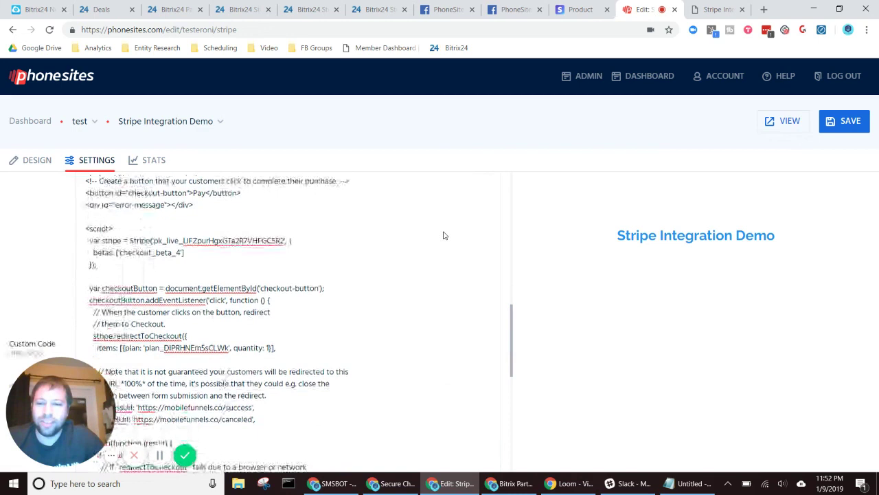
Open the published demo page in a new tab, then return to the editor's code box
{"action": "middle_click", "coordinate": [787, 122]}
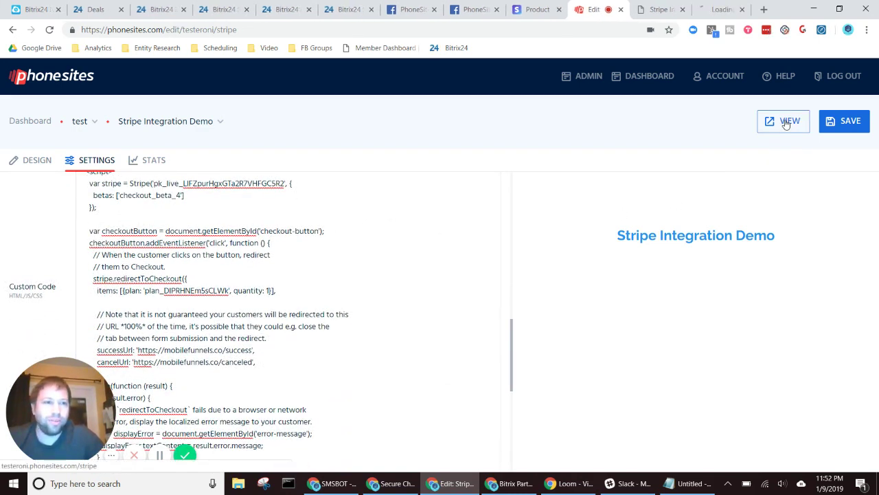
{"action": "left_click", "coordinate": [711, 6]}
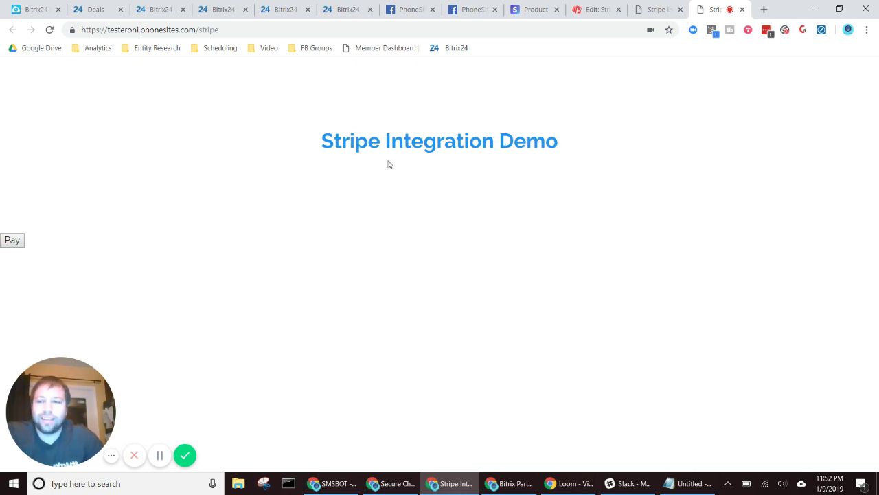
{"action": "left_click", "coordinate": [654, 9]}
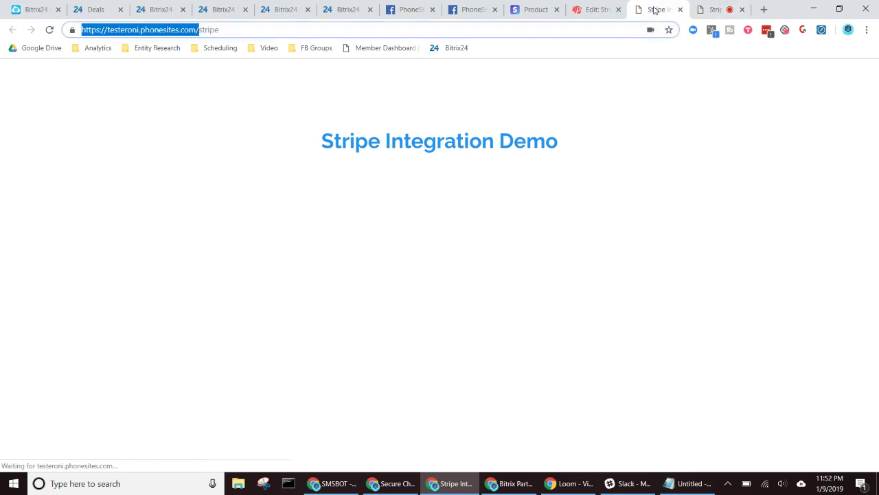
{"action": "left_click", "coordinate": [592, 9]}
{"action": "scroll", "coordinate": [314, 241], "scroll_direction": "up", "scroll_amount": 3}
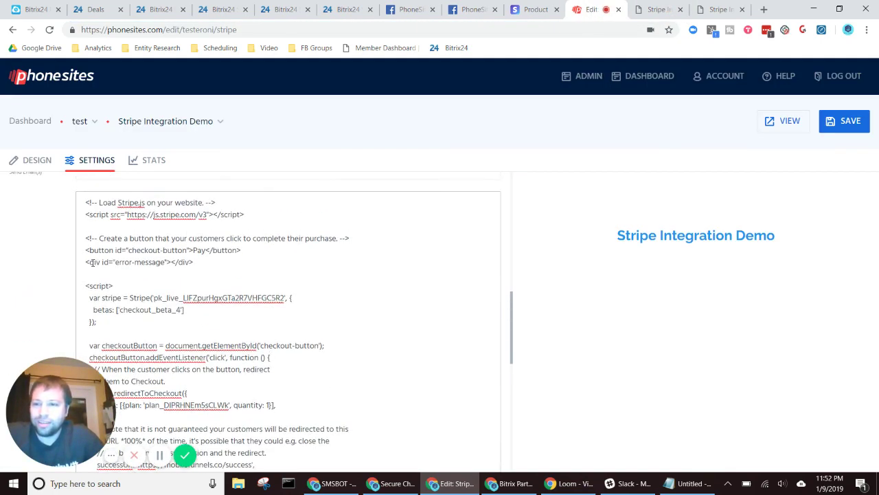
Wrap the Pay button in a <div align="center"> closed after the error-message line
{"action": "scroll", "coordinate": [88, 262], "scroll_direction": "up", "scroll_amount": 1}
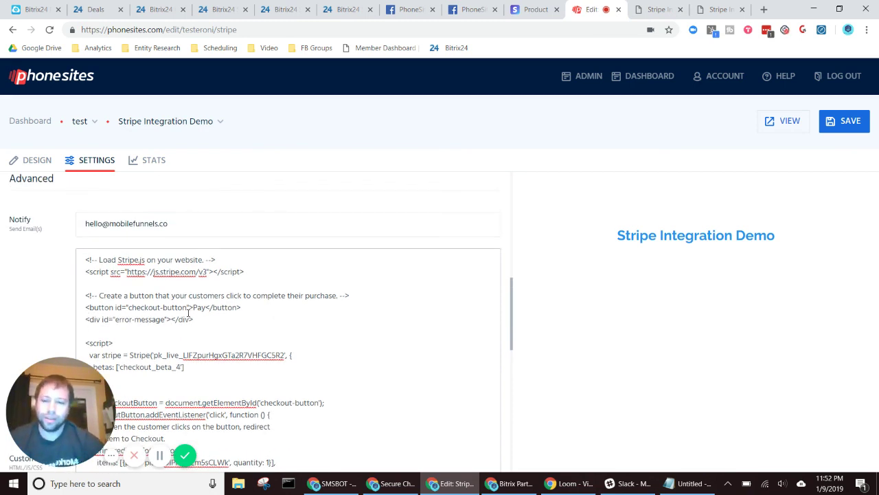
{"action": "type", "text": "<div "}
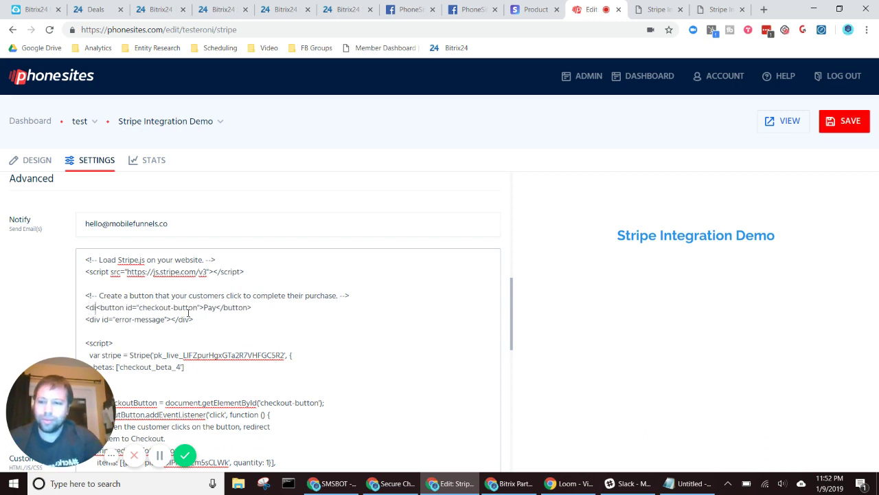
{"action": "type", "text": "align"}
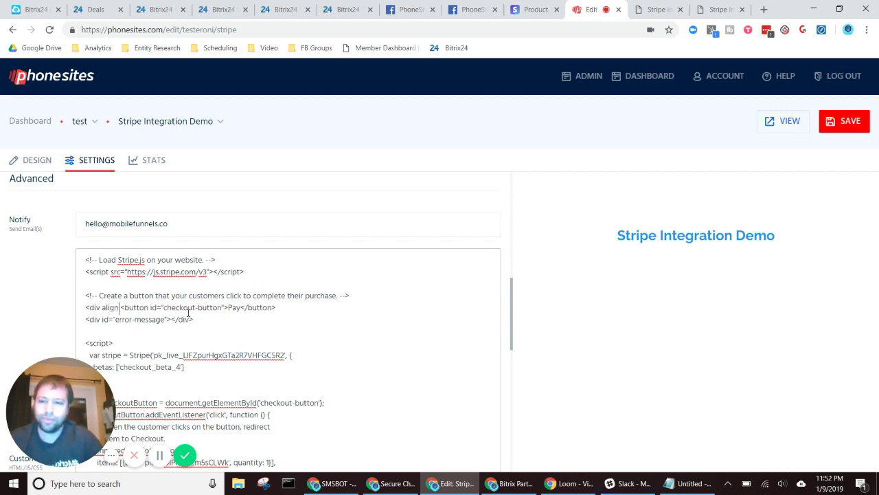
{"action": "type", "text": "="}
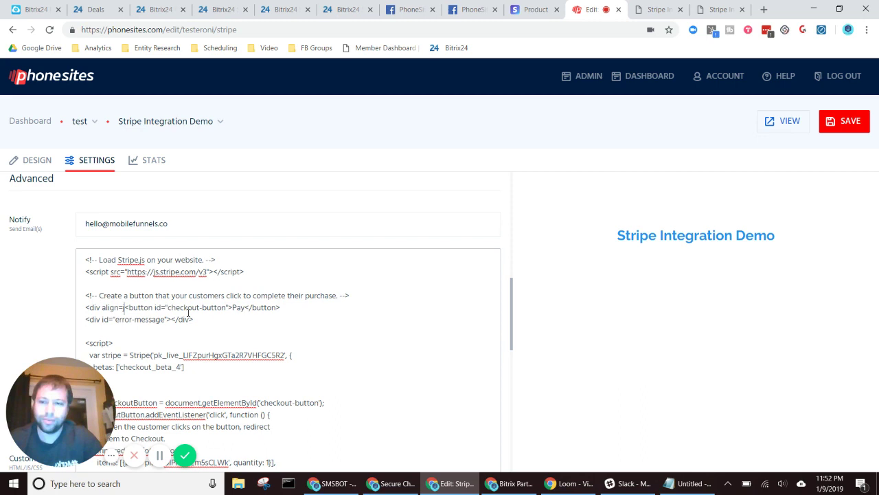
{"action": "type", "text": "\"center"}
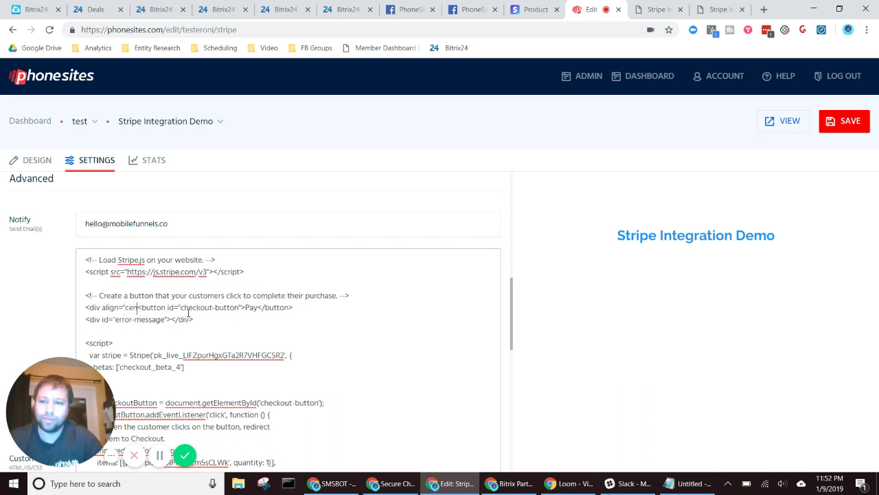
{"action": "type", "text": "\">"}
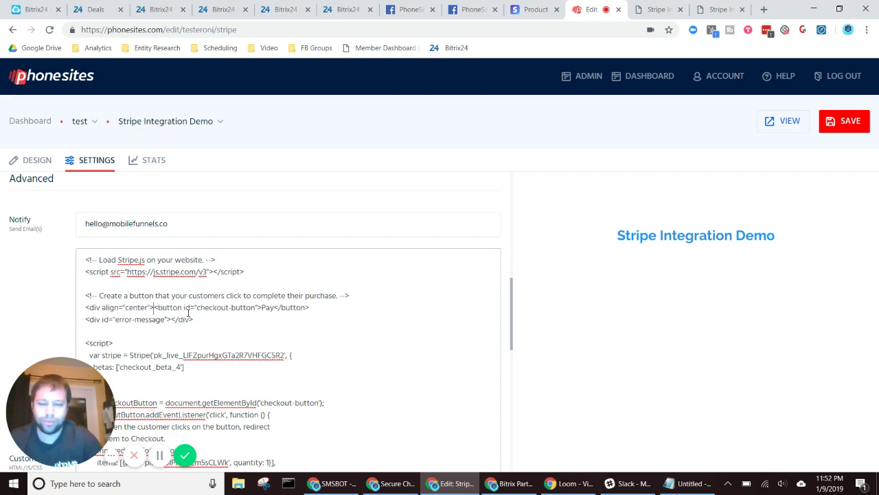
{"action": "key", "text": "Return"}
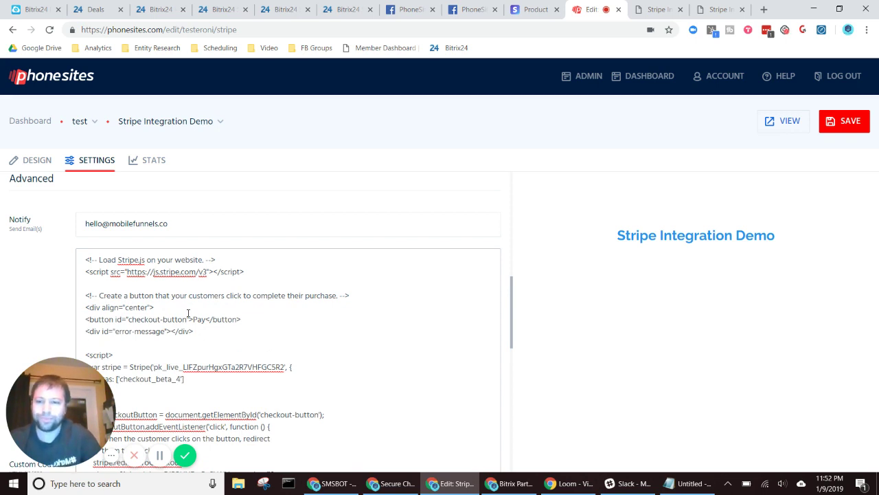
{"action": "left_click_drag", "start_coordinate": [193, 331], "coordinate": [171, 331]}
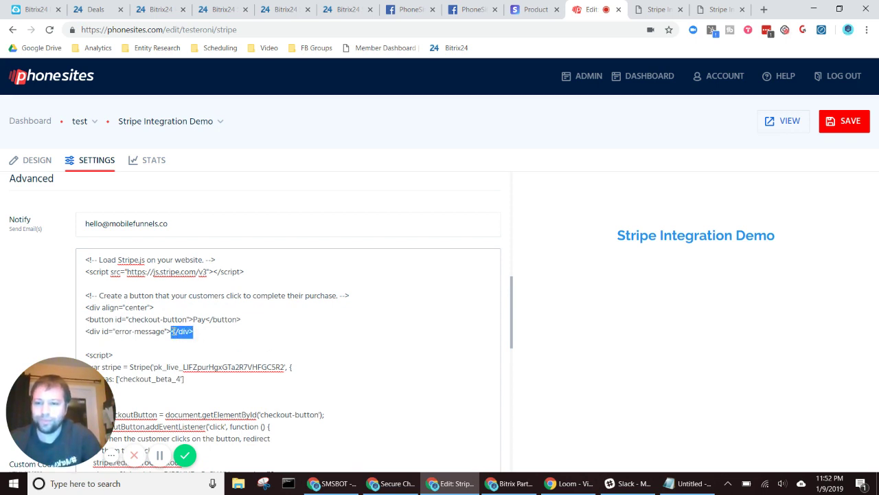
{"action": "key", "text": "ctrl+c"}
{"action": "left_click", "coordinate": [210, 332]}
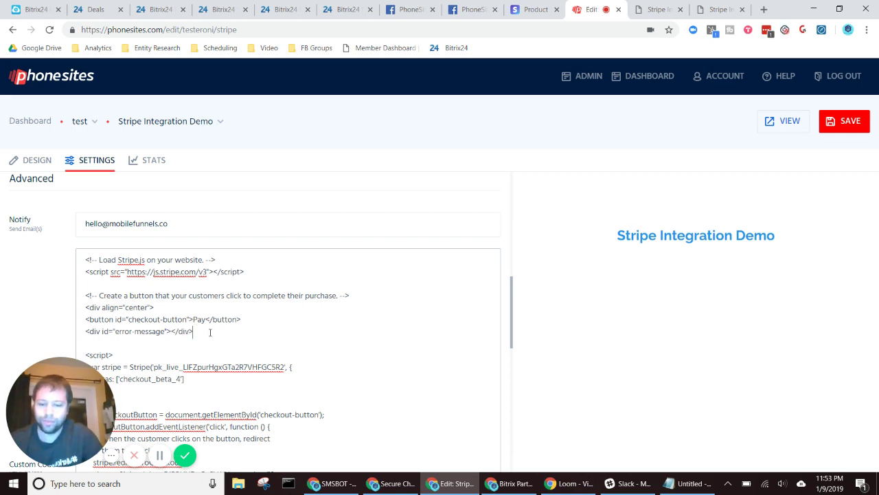
{"action": "key", "text": "ctrl+v"}
Save the page and reload the live demo page to see the centred button
{"action": "left_click", "coordinate": [847, 122]}
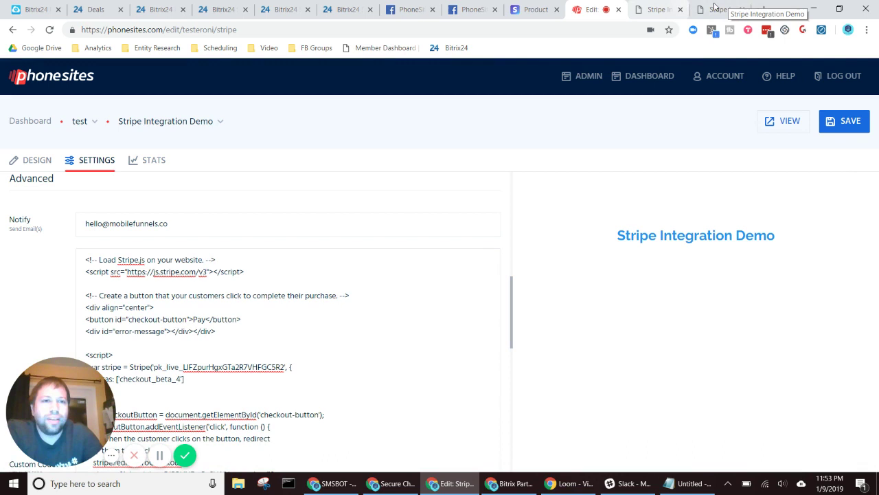
{"action": "left_click", "coordinate": [720, 9]}
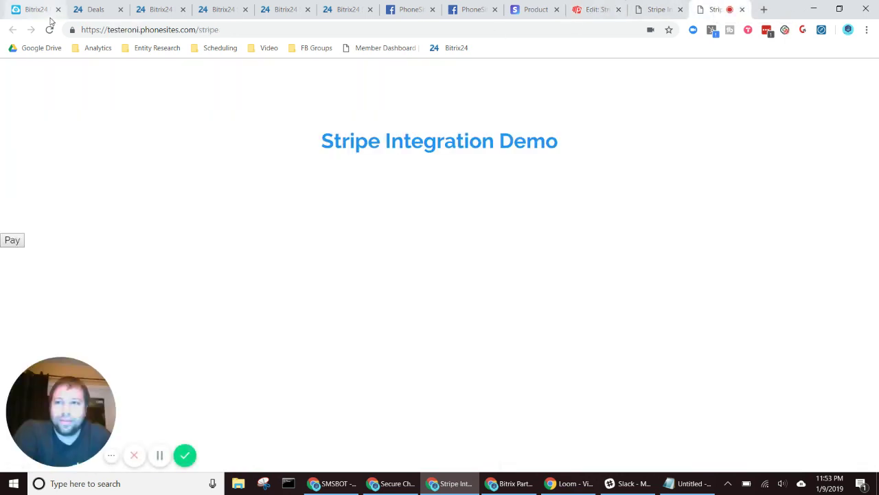
{"action": "left_click", "coordinate": [49, 30]}
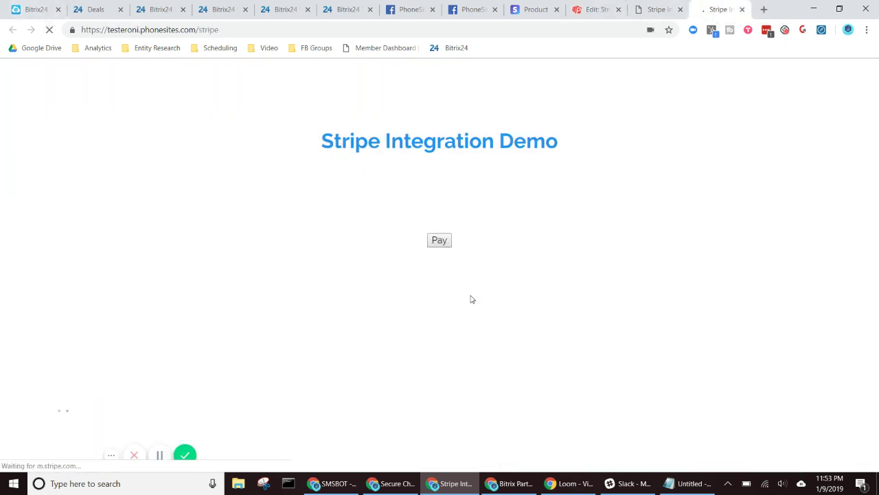
Start checkout from the live page's Pay button to load the $2,500/month subscription form
{"action": "left_click", "coordinate": [445, 245]}
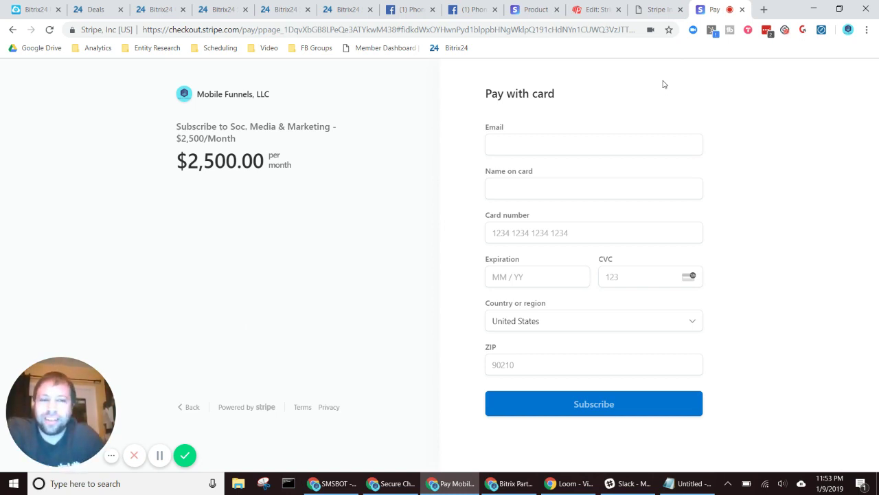
Go back to the Stripe product page and reopen the Fb Ads plan's Checkout snippet generator
{"action": "left_click", "coordinate": [667, 8]}
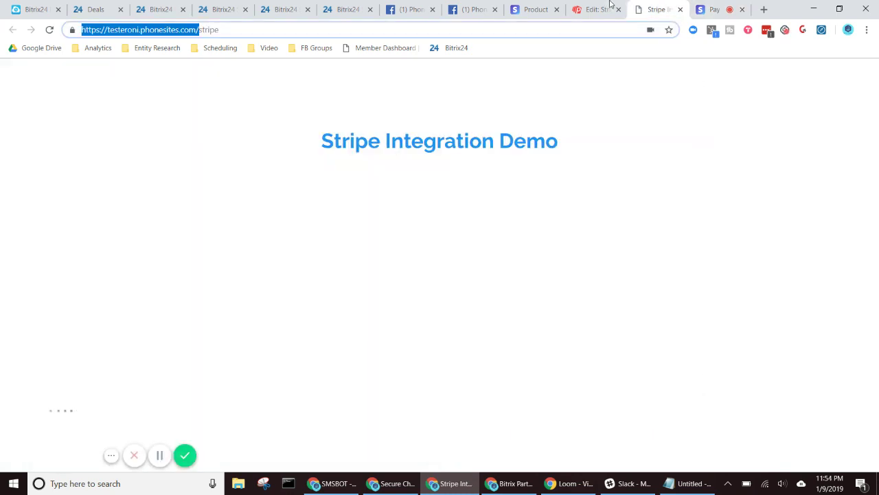
{"action": "left_click", "coordinate": [715, 9]}
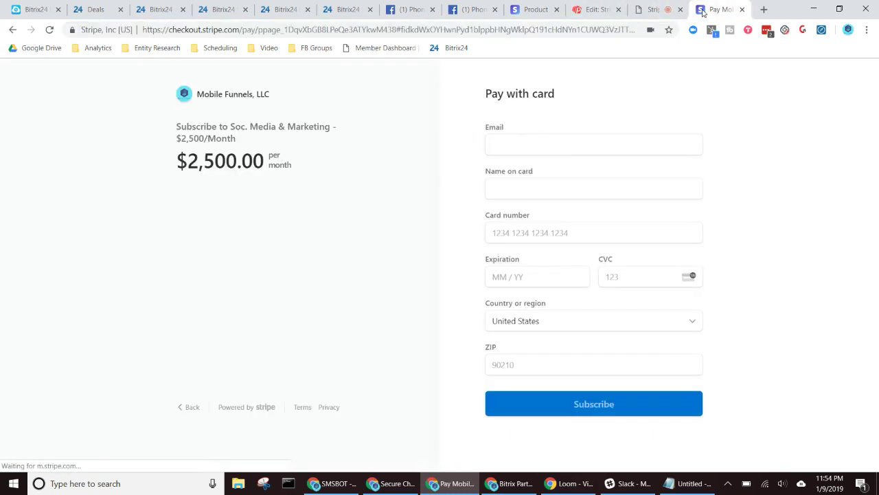
{"action": "left_click", "coordinate": [536, 8]}
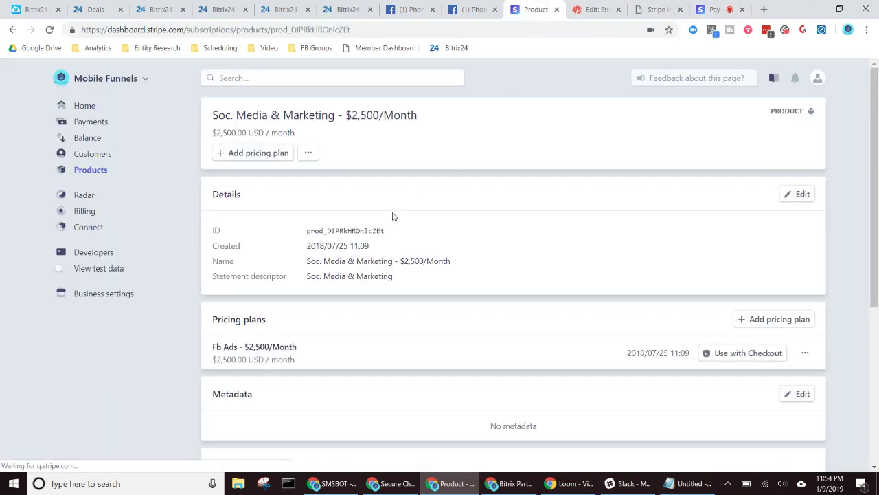
{"action": "left_click", "coordinate": [737, 356]}
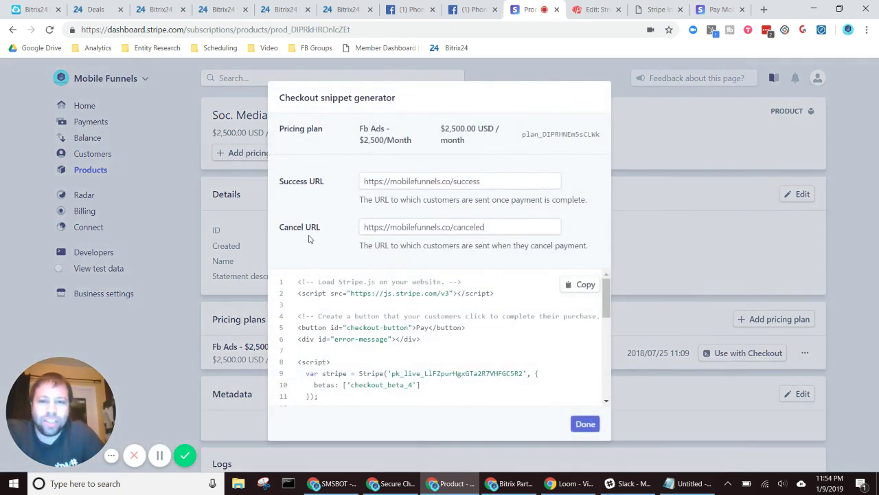